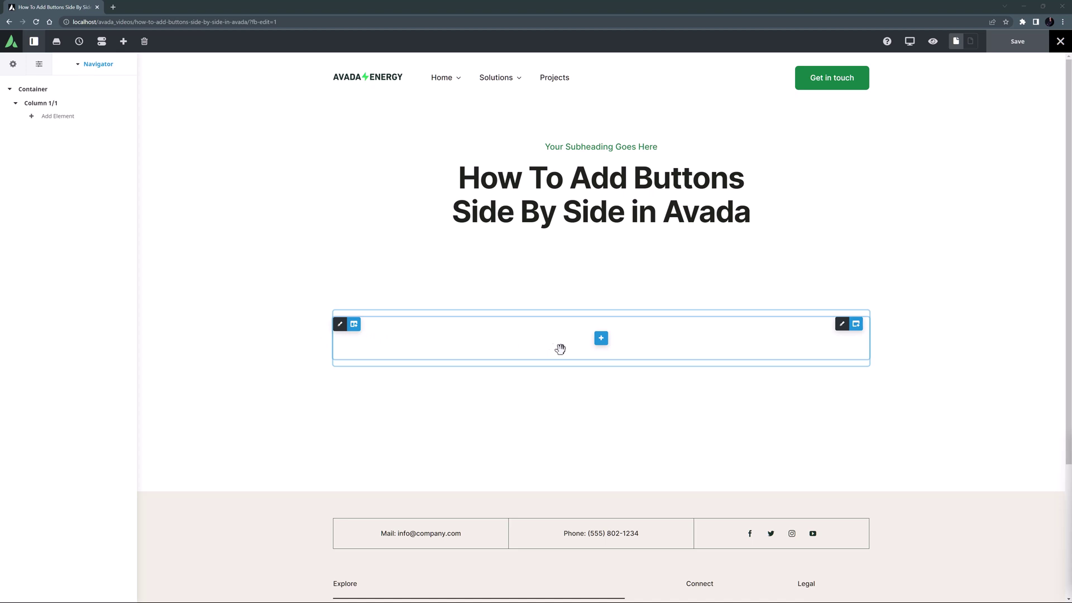
Add a green 'Button Text' button to the empty column and clone it once.
left_click(601, 338)
left_click(453, 152)
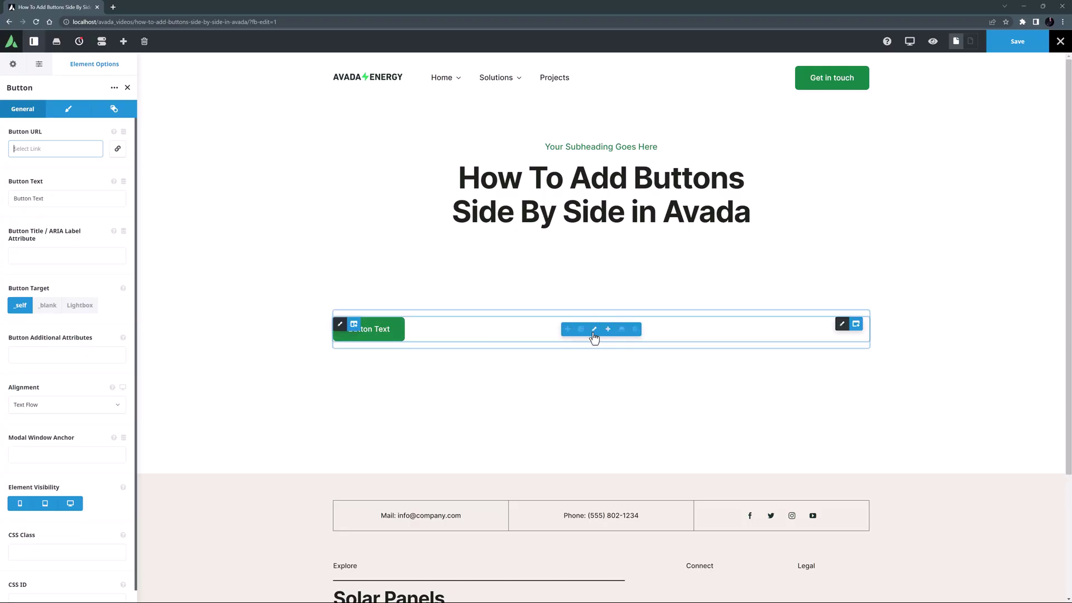
left_click(581, 330)
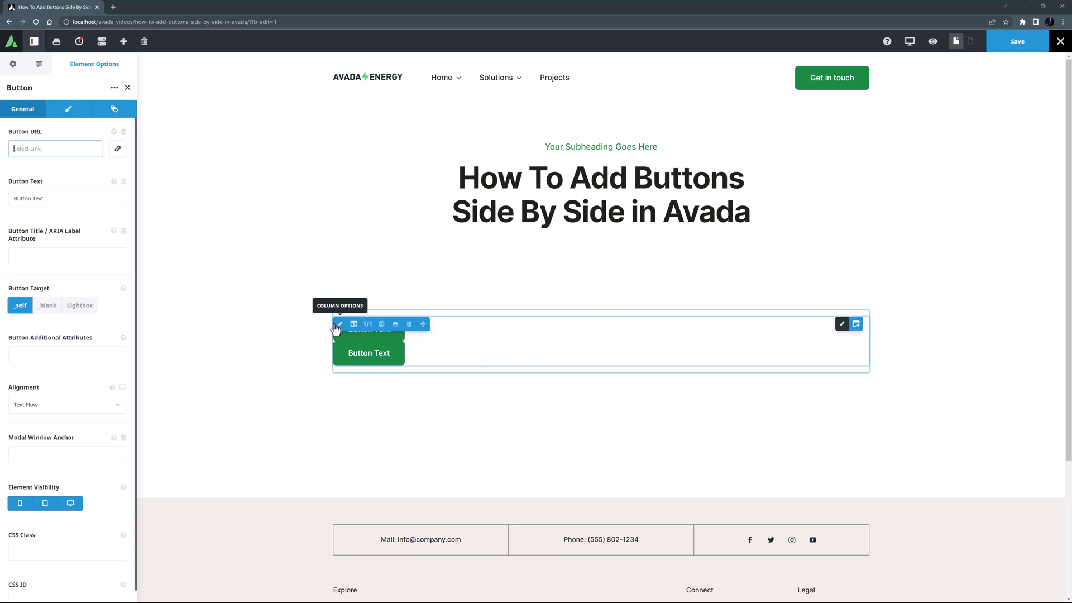
Open the Column options for the column holding the two stacked buttons.
left_click(339, 325)
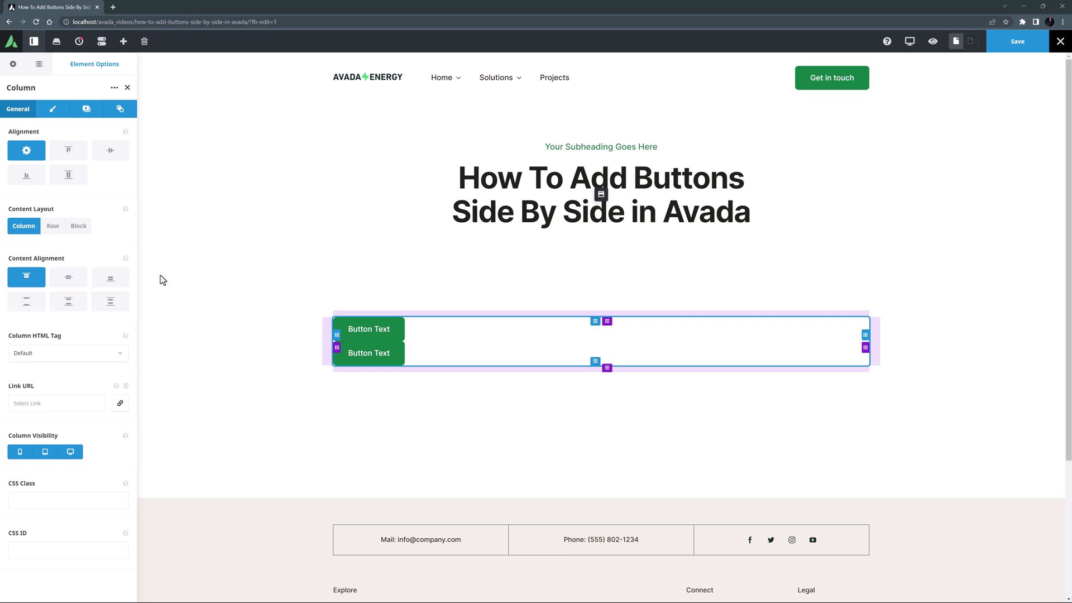
Switch the column to Row layout, try Right alignment on the second button, then restore Text Flow.
left_click(51, 229)
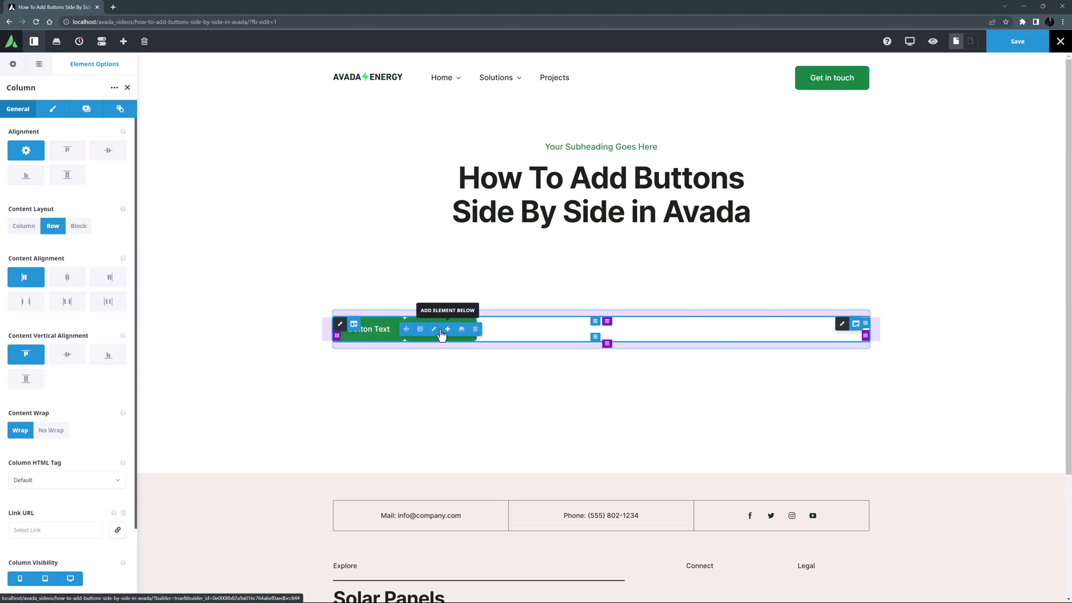
left_click(436, 329)
left_click(40, 406)
left_click(39, 465)
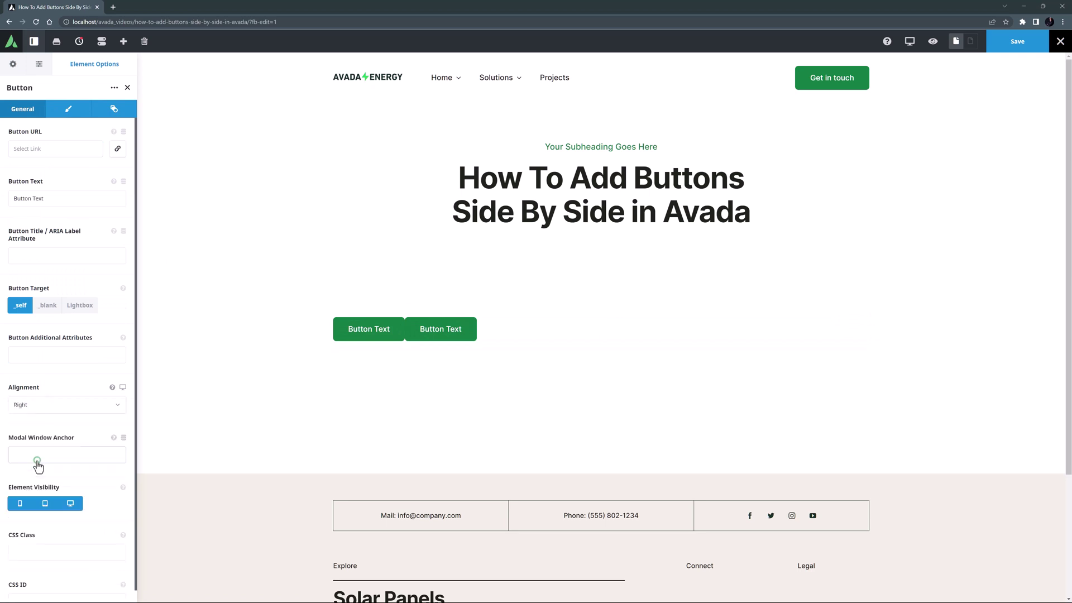
left_click(36, 407)
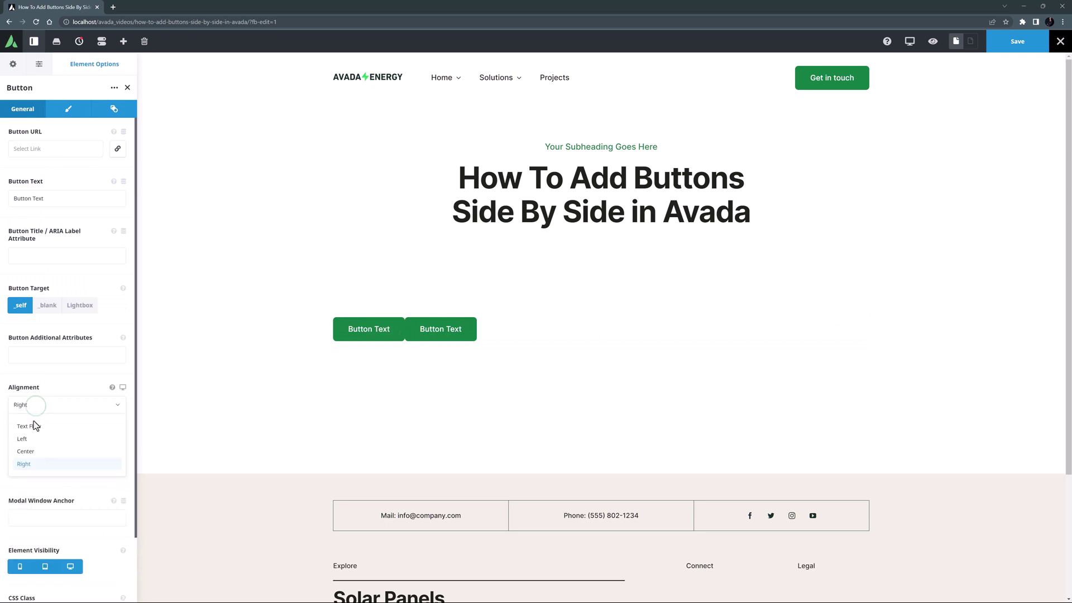
left_click(34, 422)
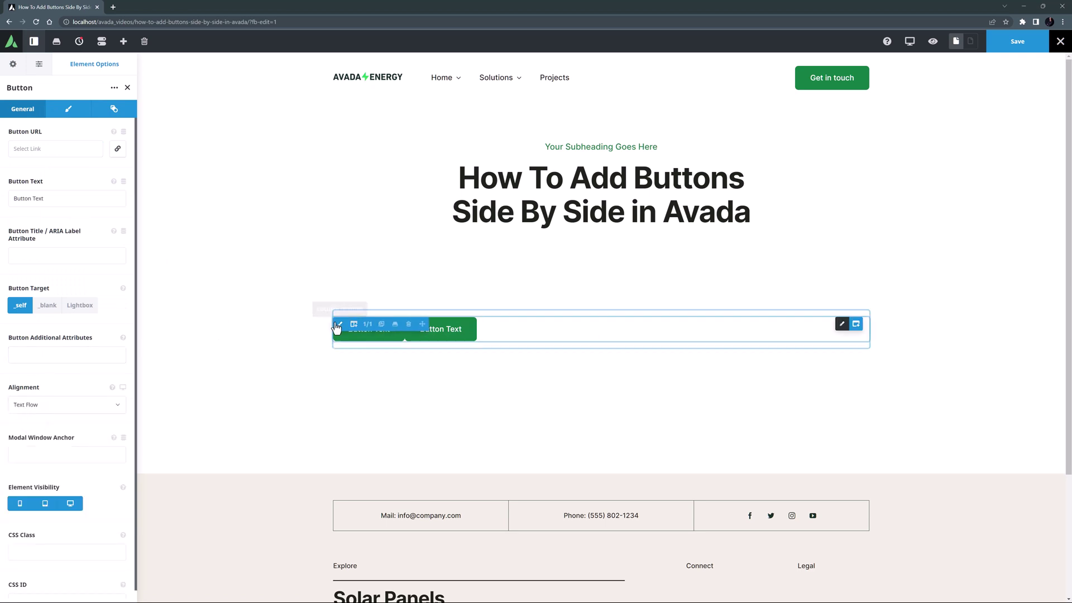
Try Flex End, Space Between, Space Around and Space Evenly content alignment, settling on Center.
left_click(338, 325)
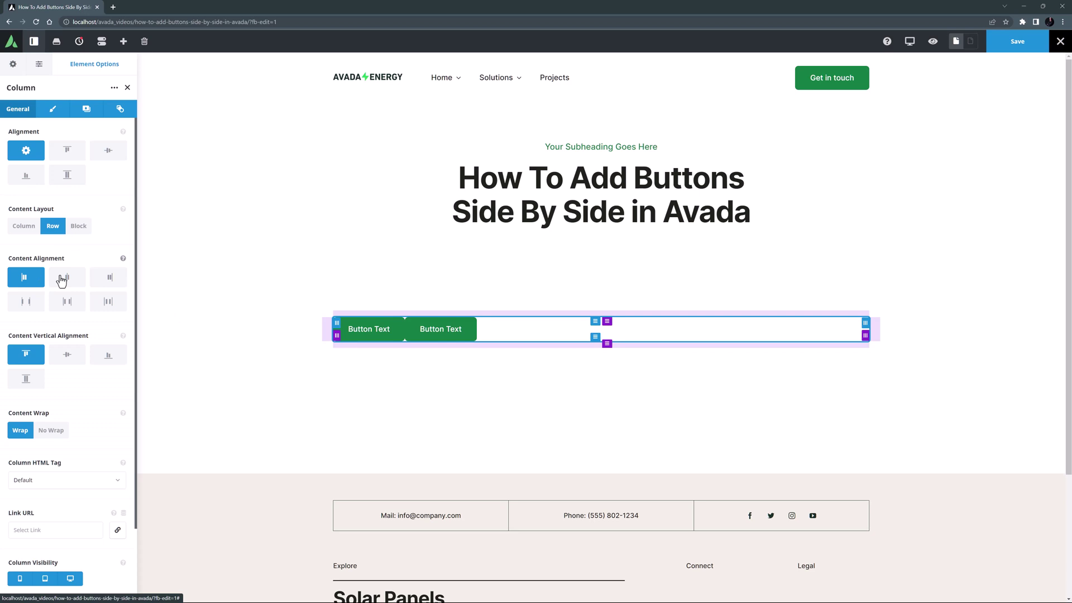
left_click(67, 277)
left_click(108, 279)
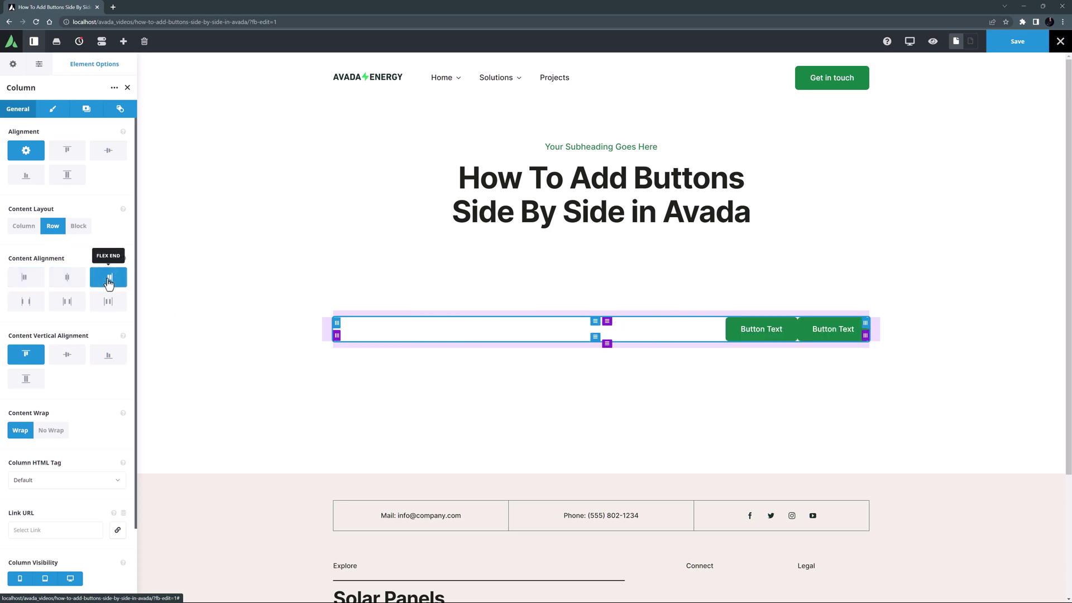
left_click(25, 302)
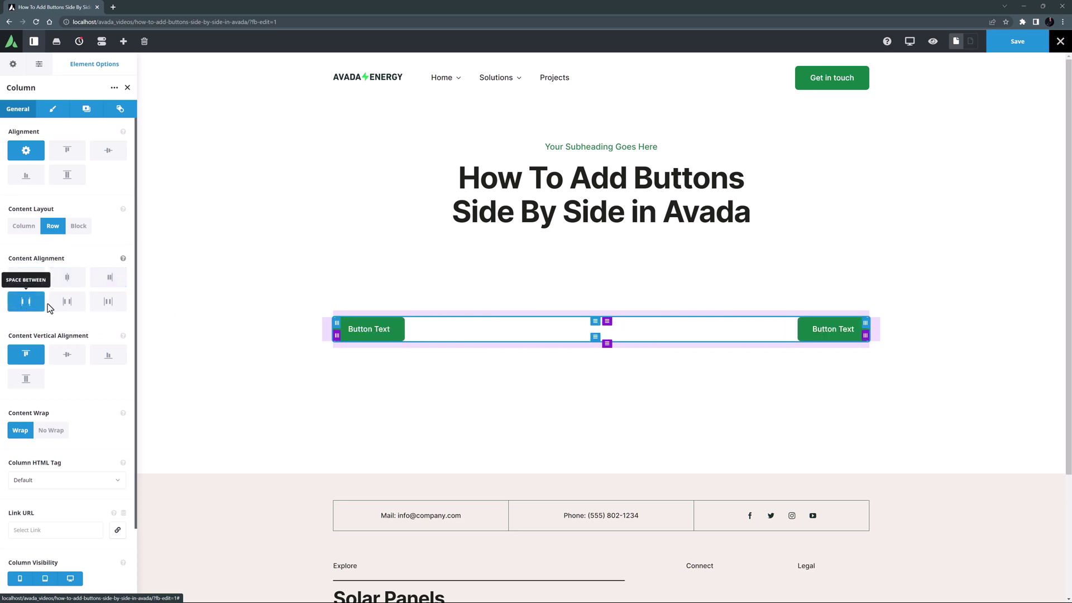
left_click(67, 302)
left_click(108, 302)
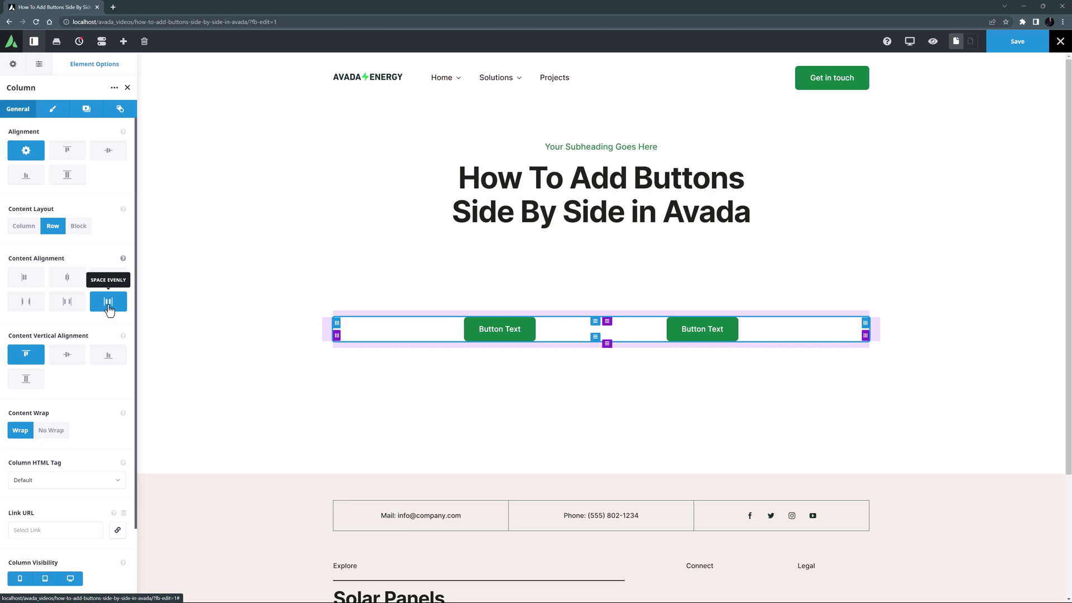
left_click(68, 281)
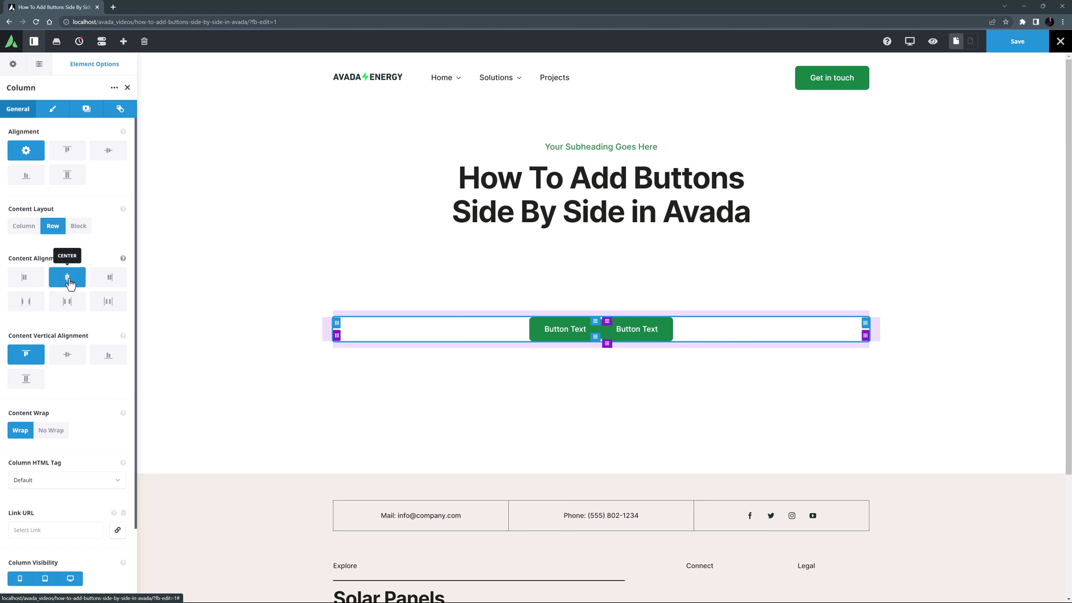
Give the first button a 20px margin on top, right, bottom and left in its Design settings.
left_click(558, 330)
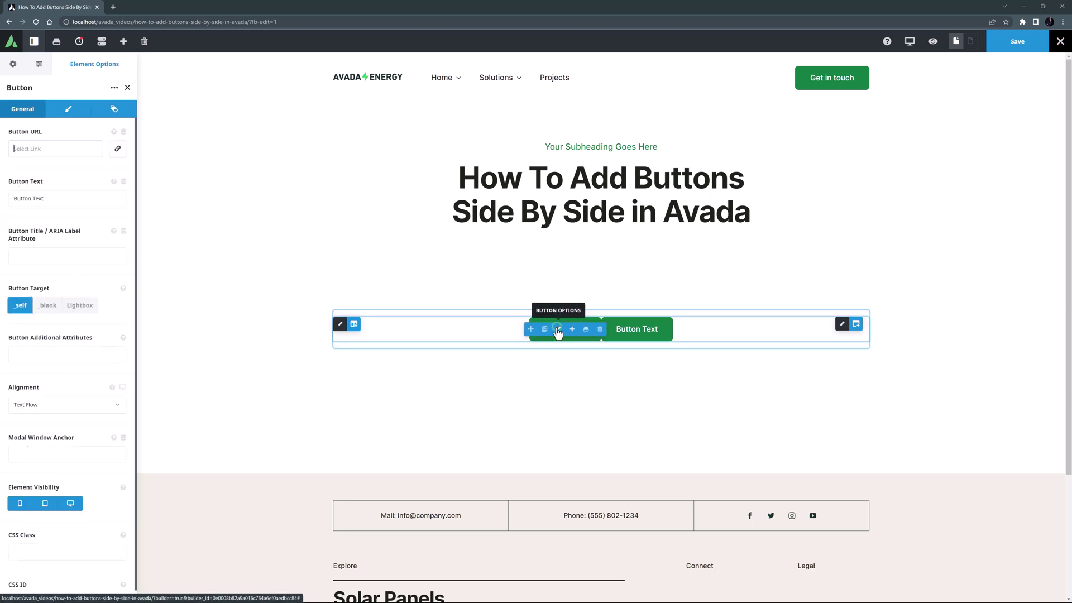
left_click(59, 112)
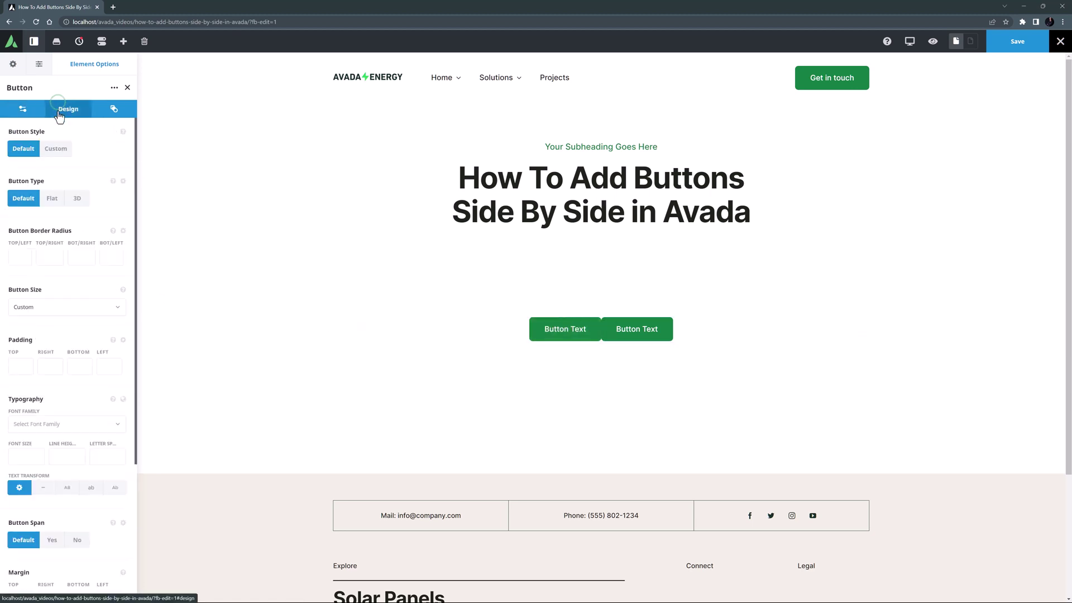
scroll(40, 319, "down", 3)
left_click(18, 429)
type("20px")
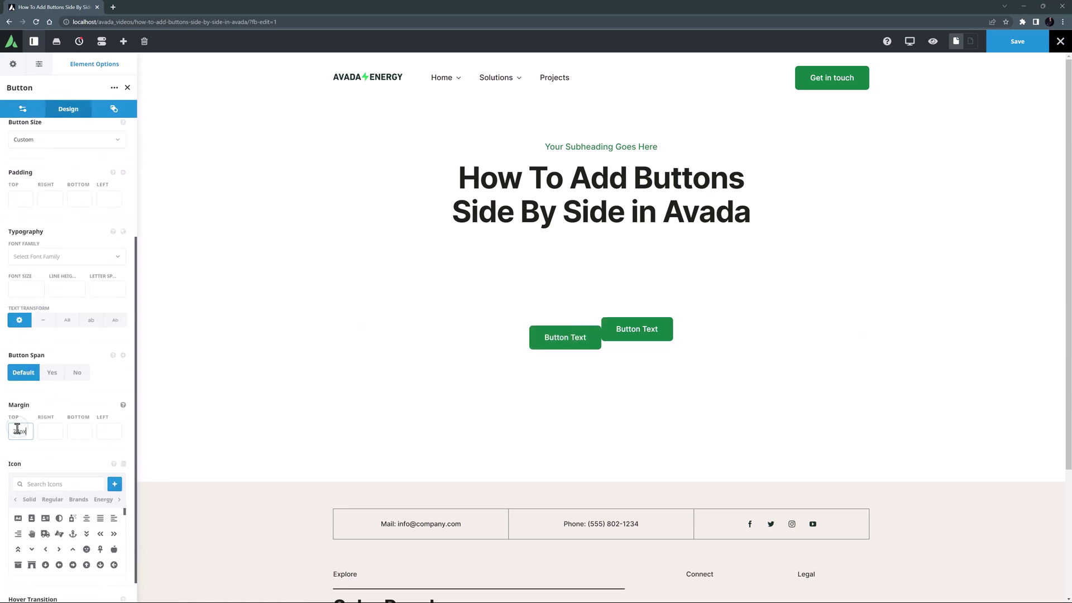
key("Tab")
type("20px")
key("Tab")
type("20px")
key("Tab")
type("20px")
key("Tab")
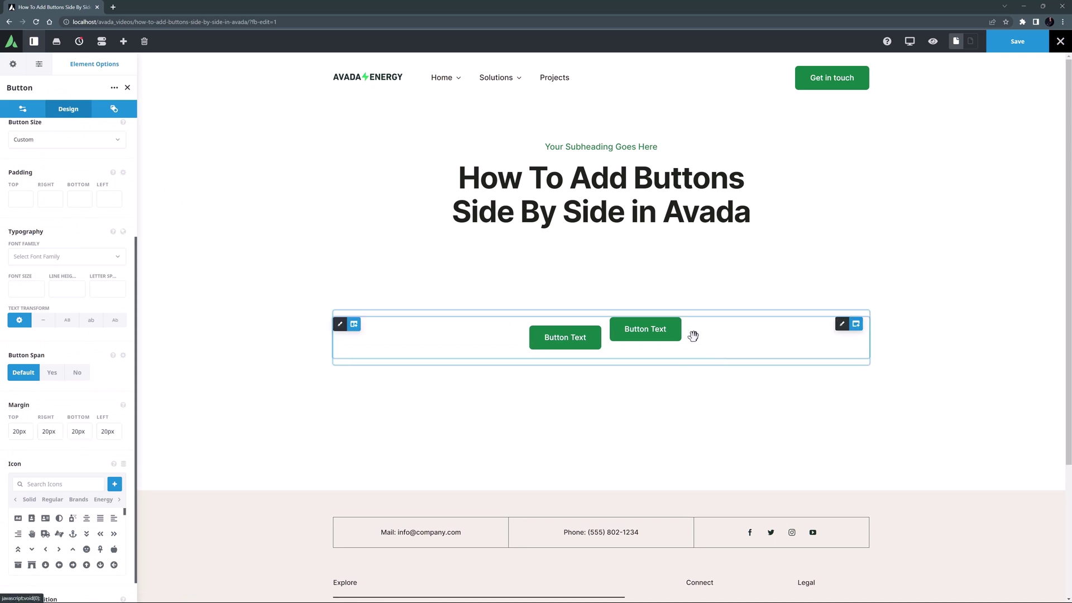
mouse_move(664, 341)
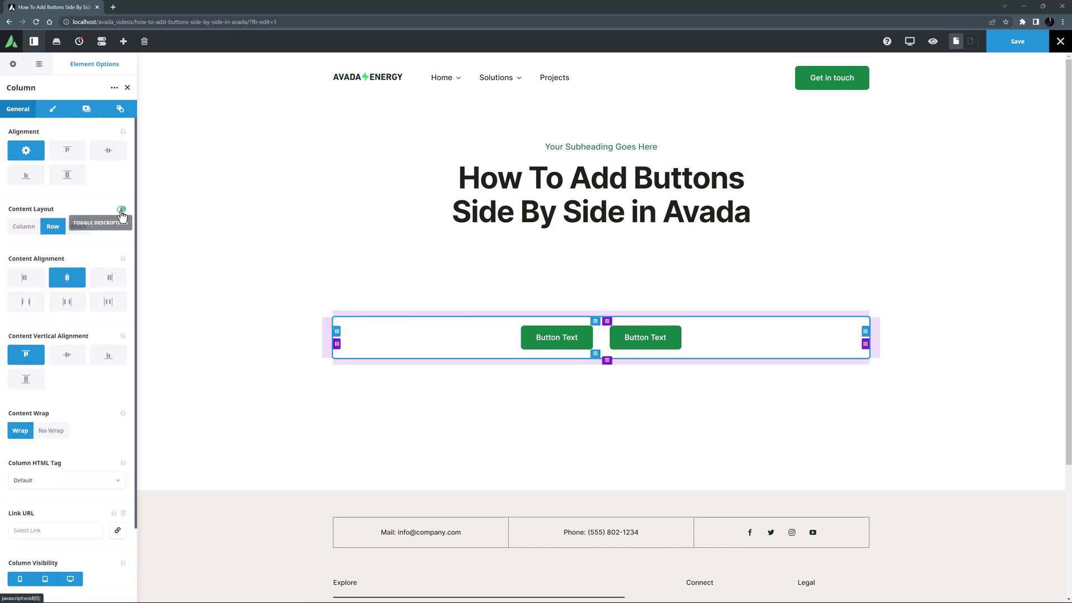
Switch the column content to Block layout and centre the second button.
left_click(123, 209)
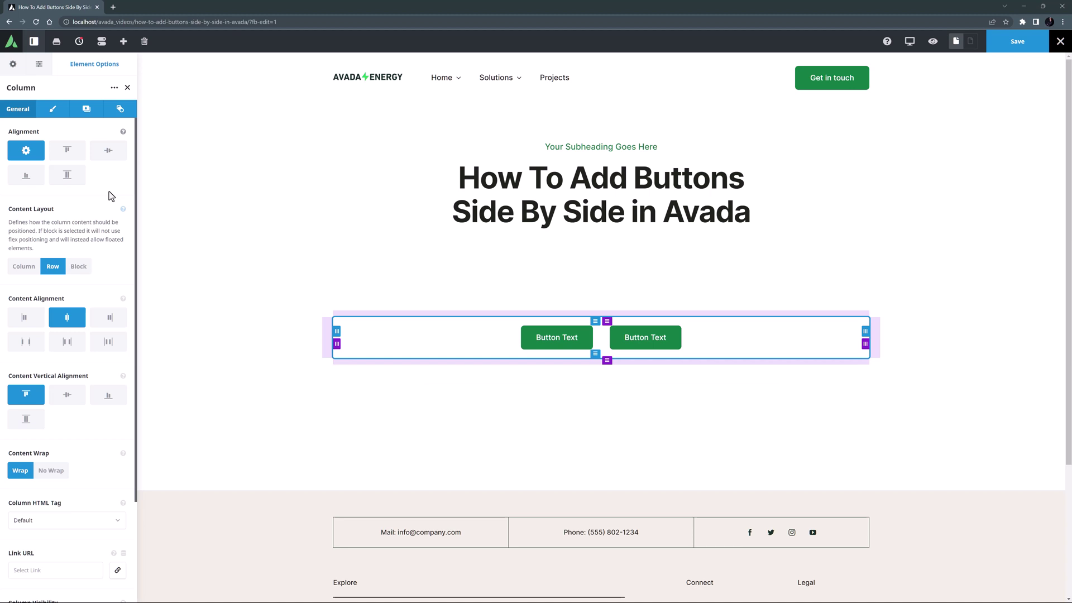
left_click(79, 266)
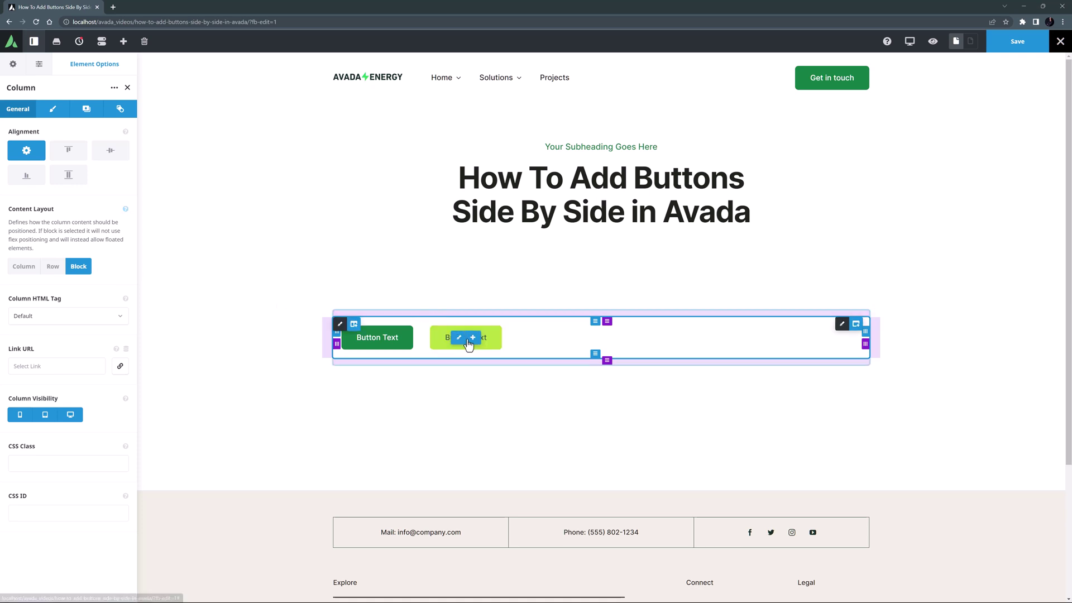
left_click(460, 338)
left_click(64, 408)
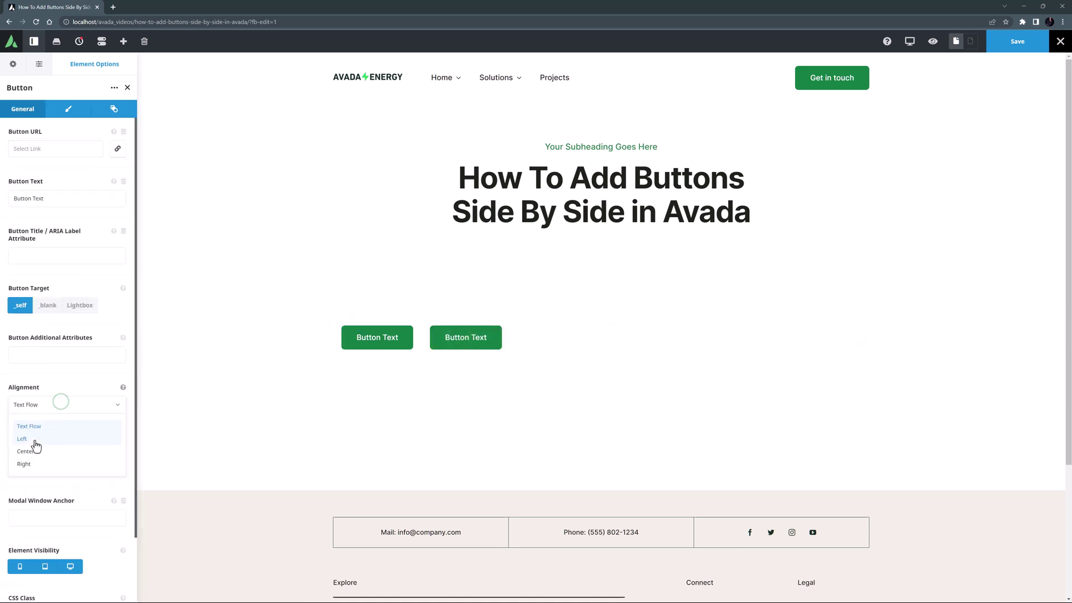
left_click(32, 446)
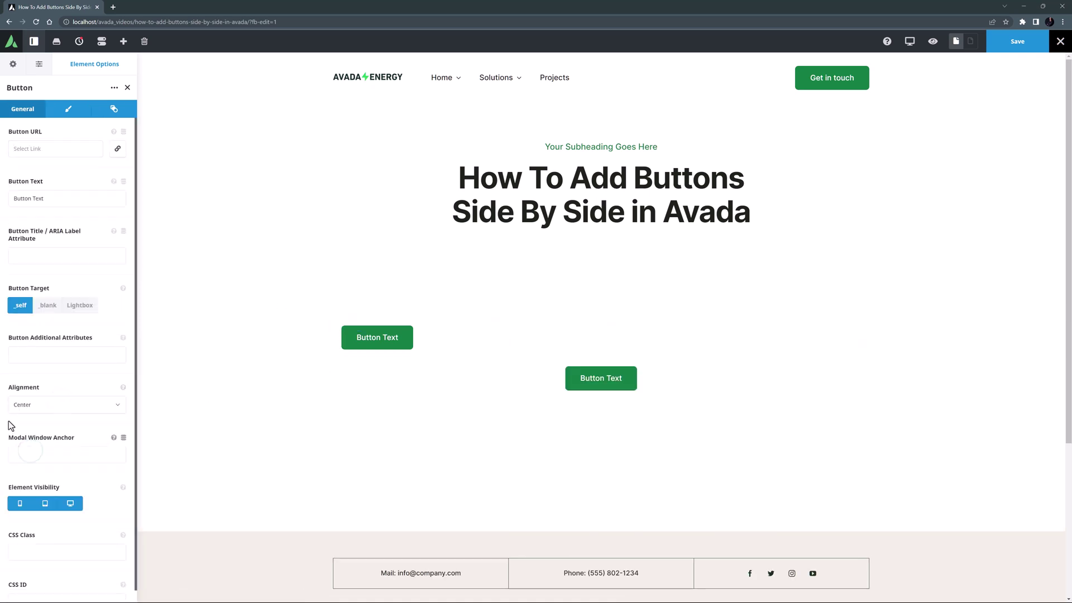
Align the second button Right and set the column back to Row layout.
left_click(25, 405)
left_click(29, 463)
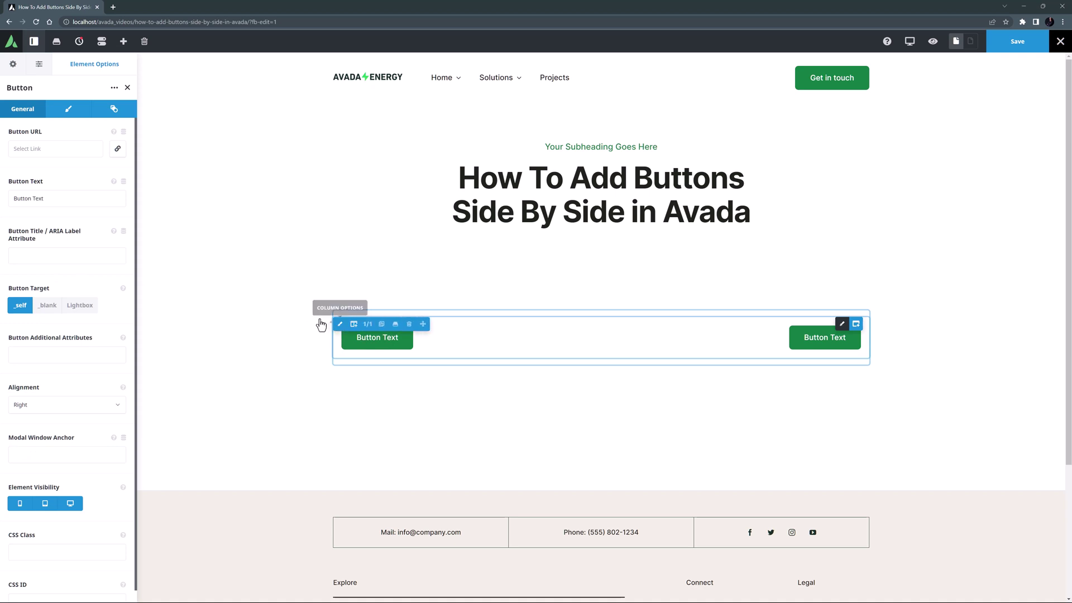
left_click(323, 324)
left_click(52, 228)
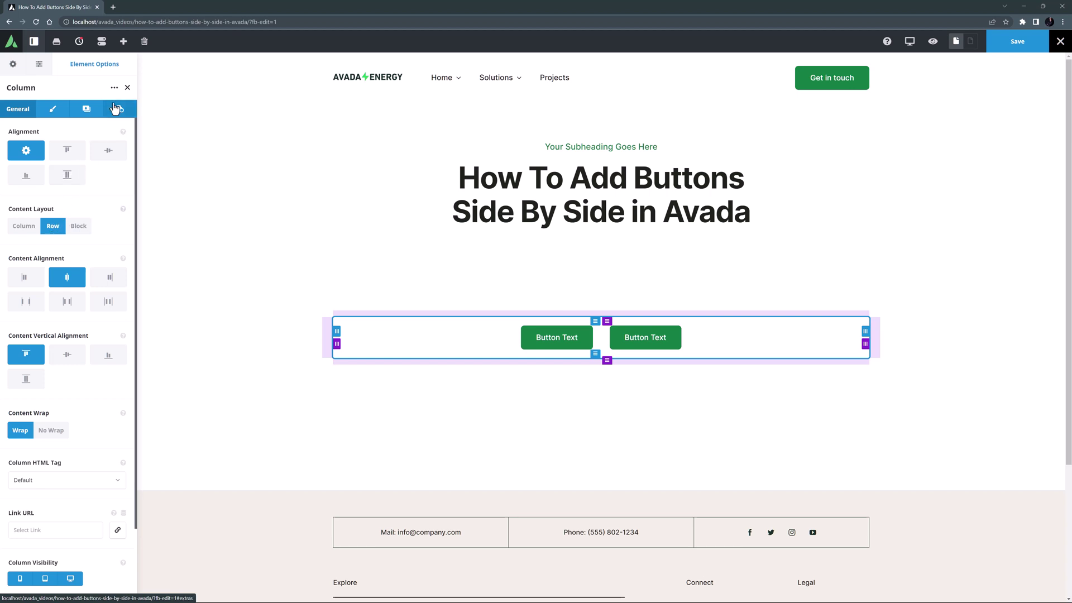
Clone the button four times from the Navigator, giving six buttons in one row.
left_click(127, 87)
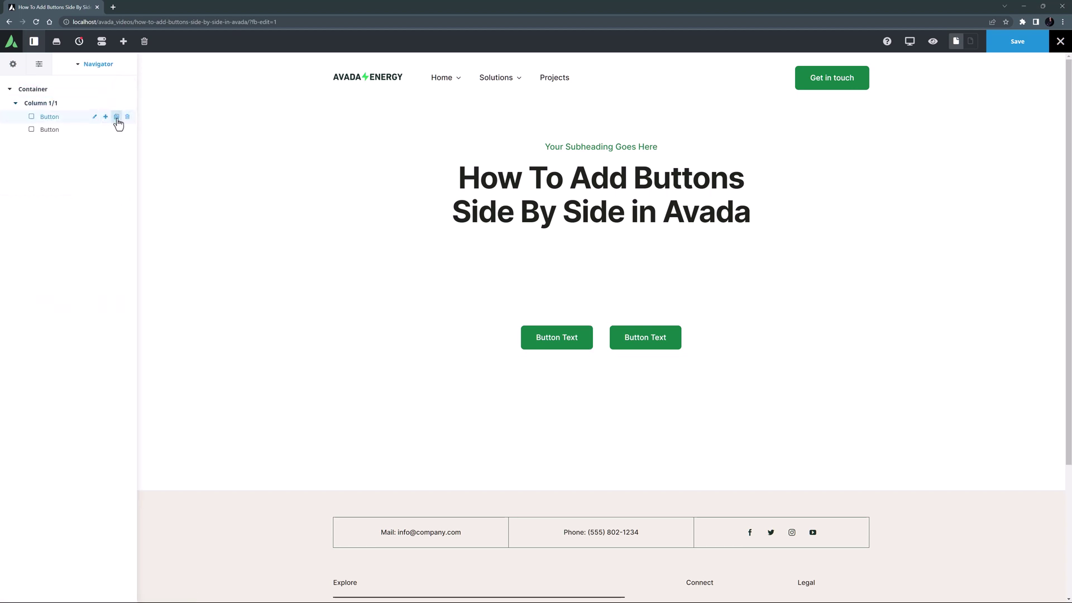
left_click(116, 118)
left_click(116, 118)
left_click(117, 118)
left_click(117, 118)
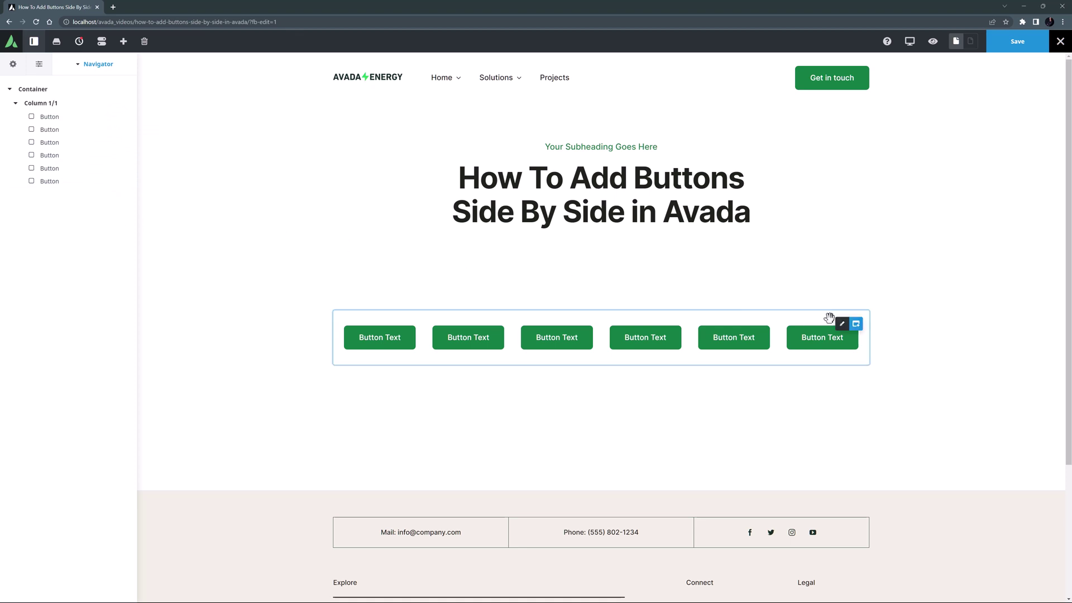
Delete the button container and add a new 1/4-column container with a Button in it.
left_click(800, 323)
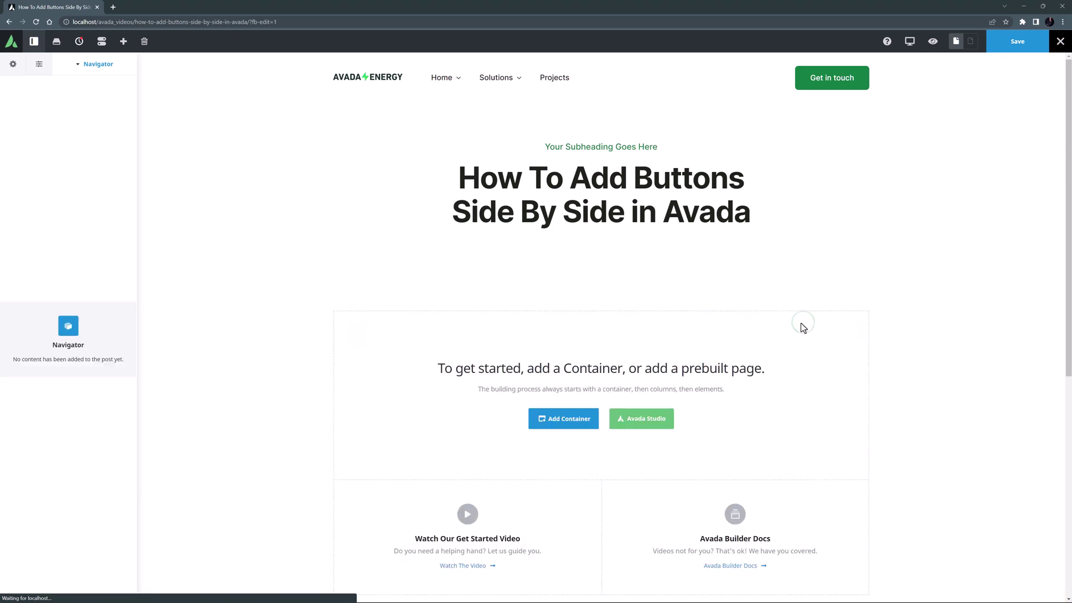
left_click(555, 425)
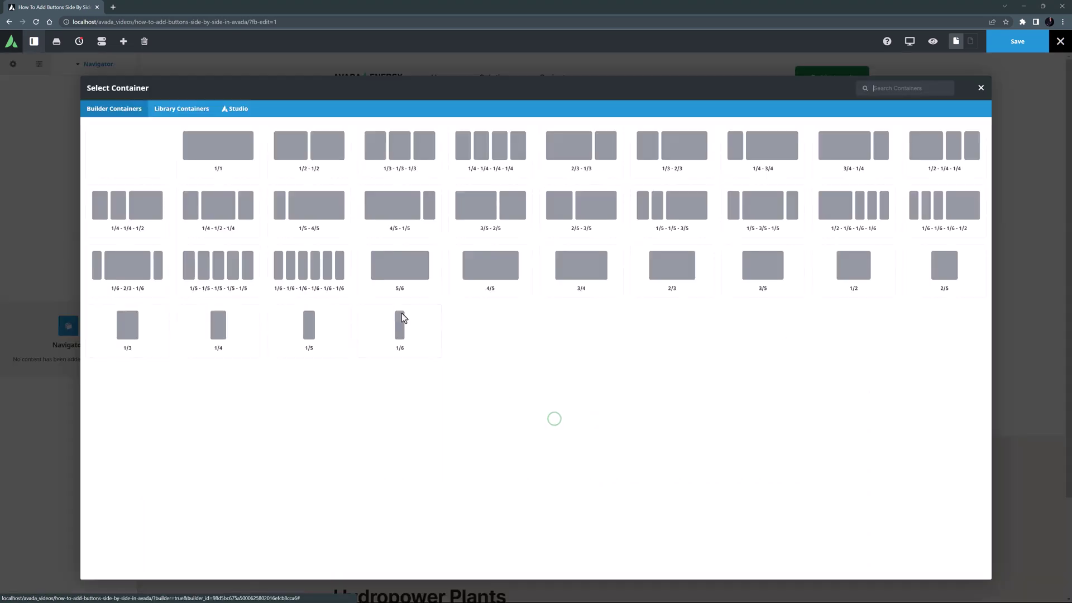
left_click(223, 325)
scroll(222, 326, "down", 2)
left_click(392, 201)
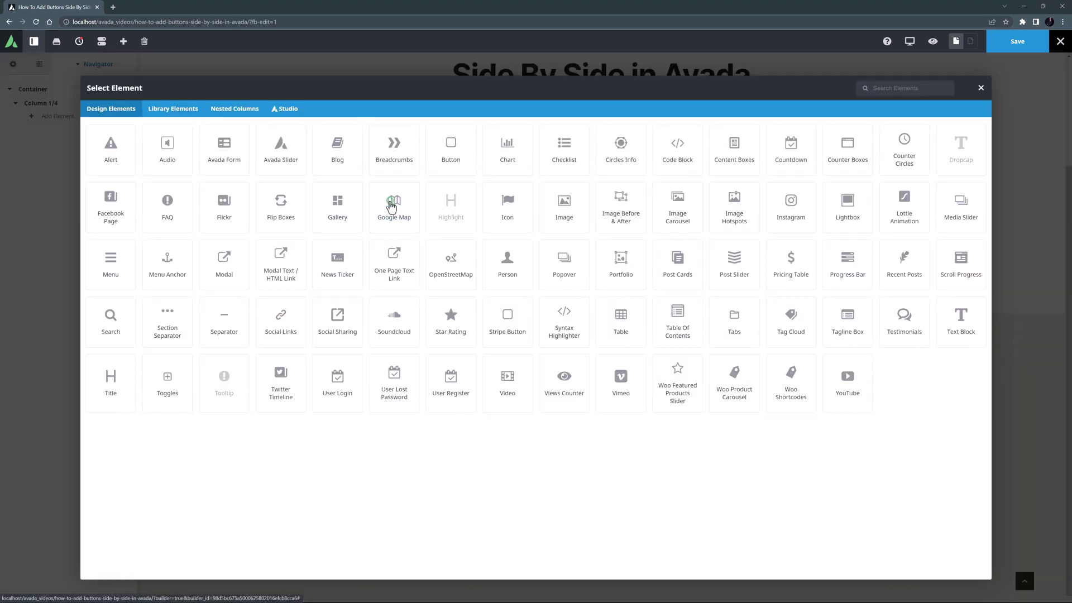
left_click(442, 146)
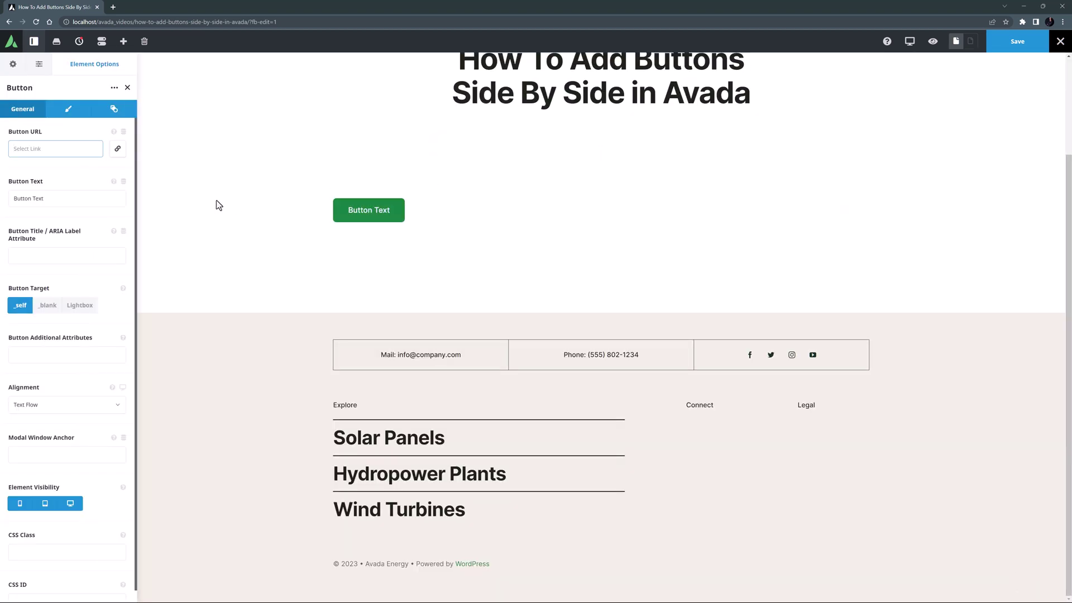
Set the button's Button Span to Yes and clone its column three times.
left_click(68, 108)
scroll(55, 383, "down", 3)
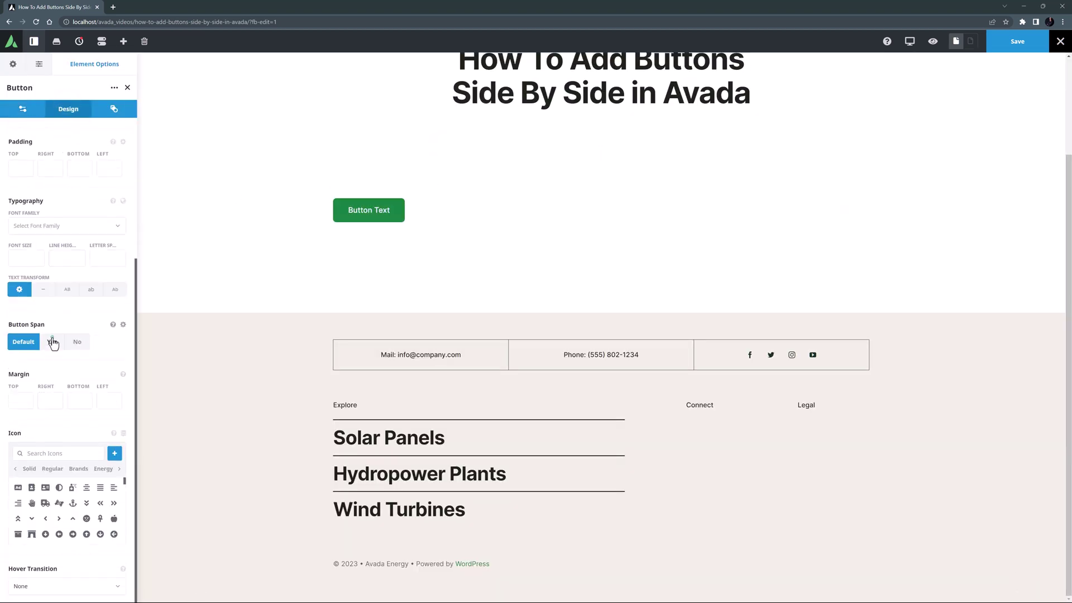
left_click(52, 342)
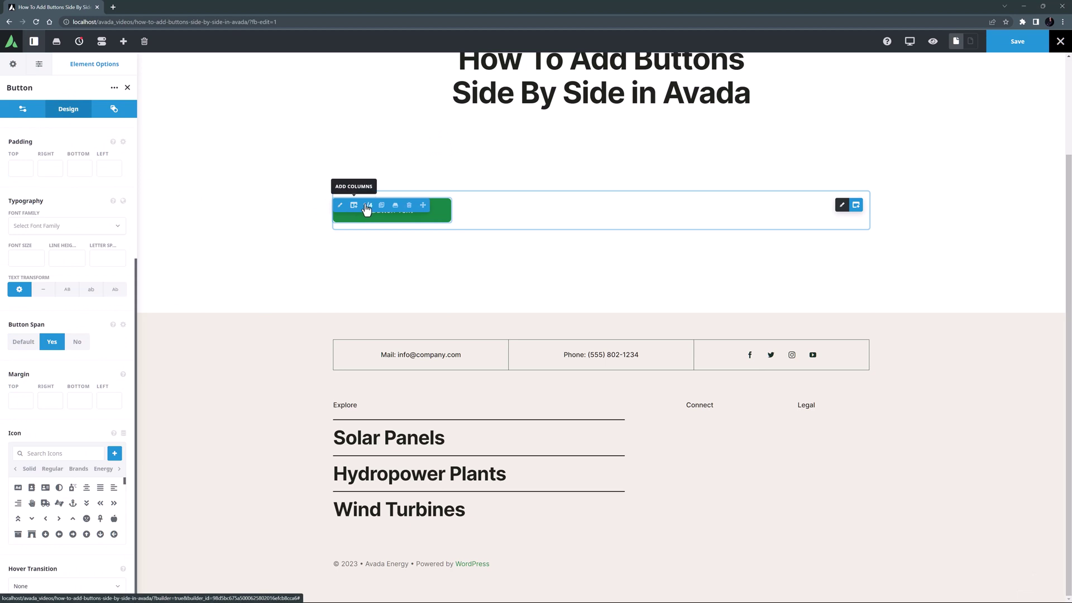
left_click(382, 206)
left_click(382, 207)
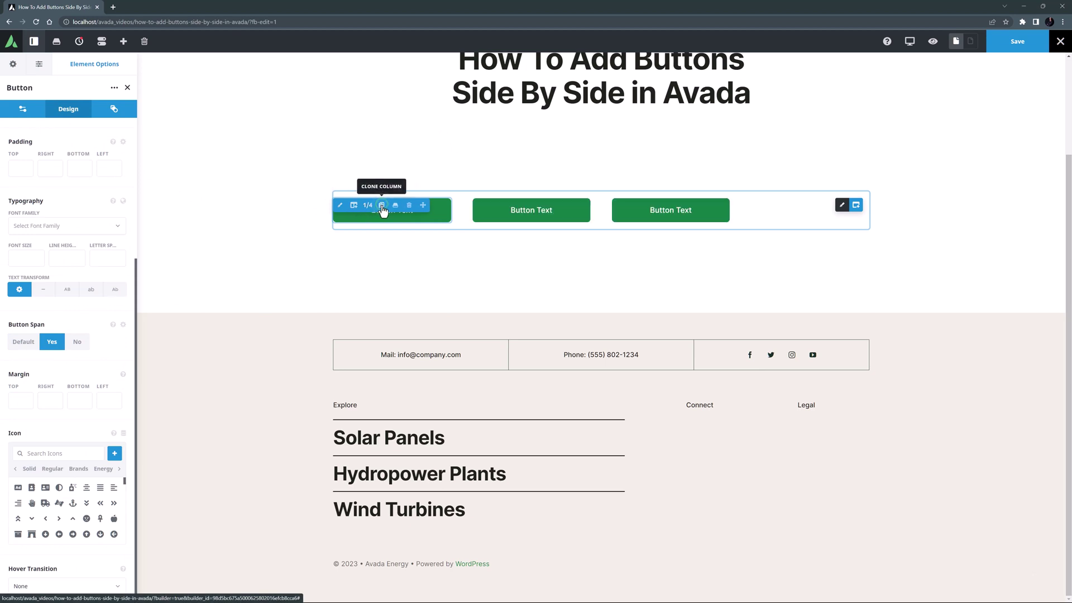
left_click(382, 206)
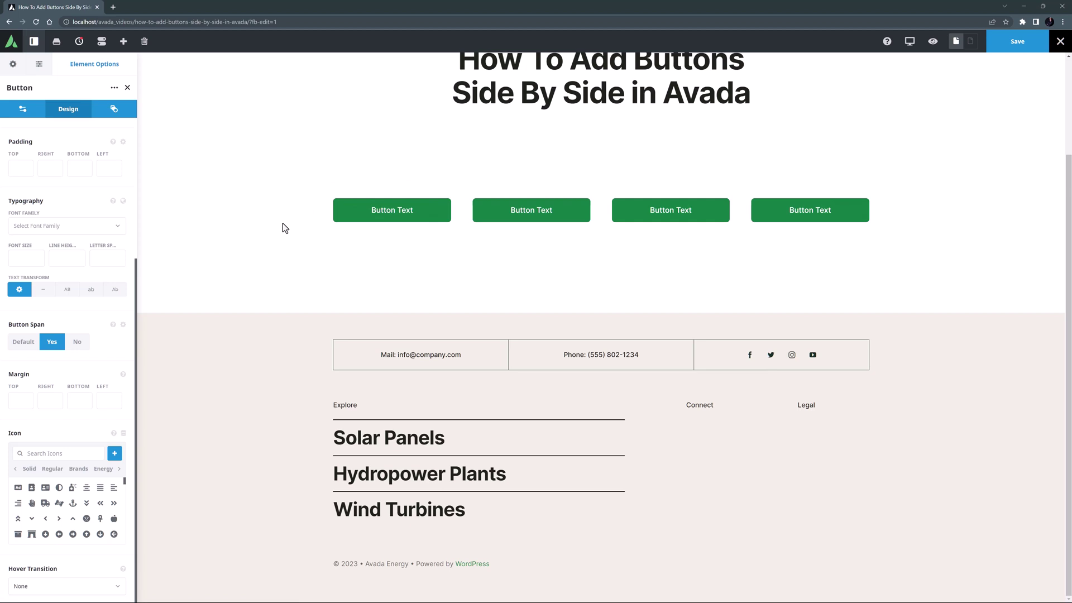
Delete one button column and set the middle column's width to 1/2.
mouse_move(522, 220)
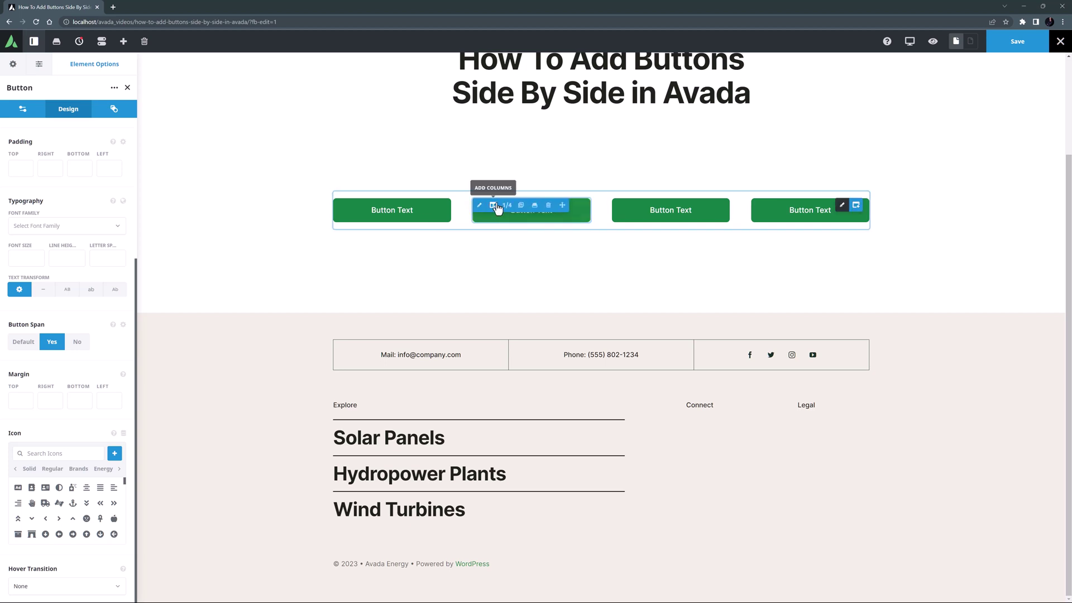
left_click(548, 205)
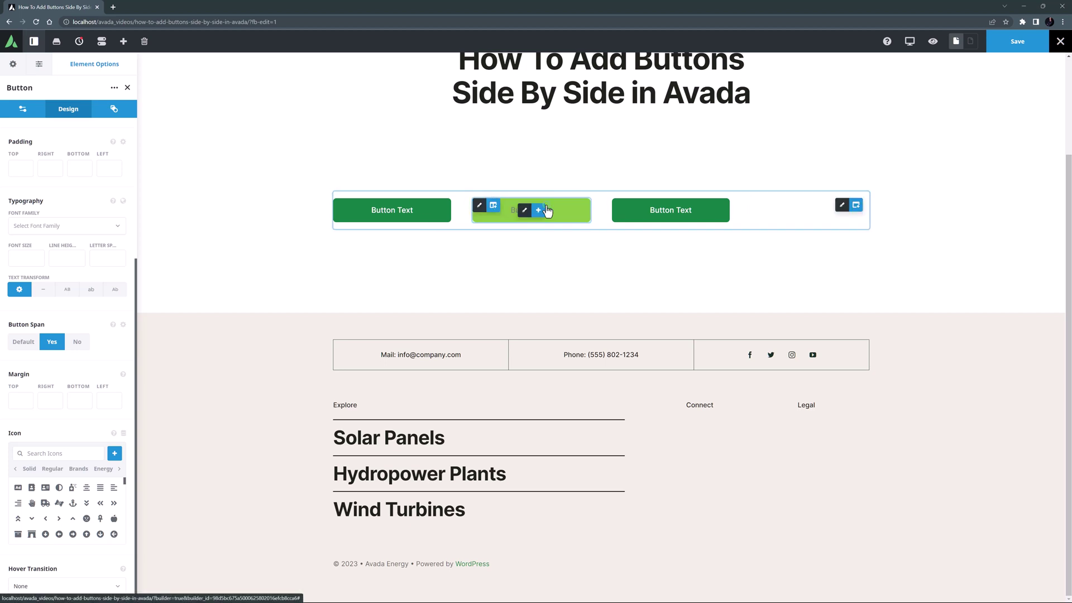
left_click(481, 207)
left_click(507, 205)
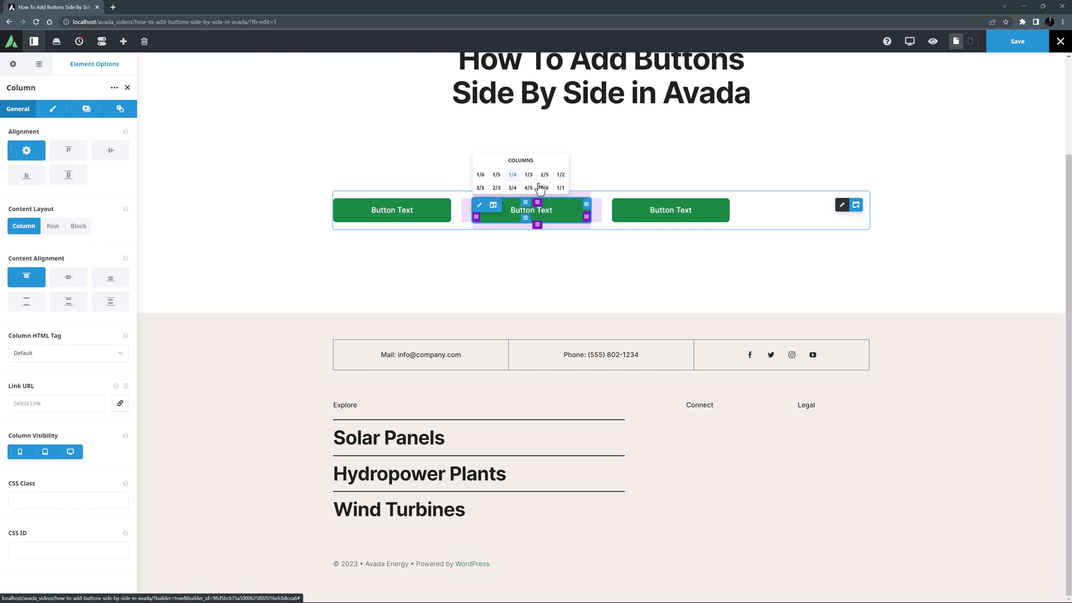
left_click(561, 176)
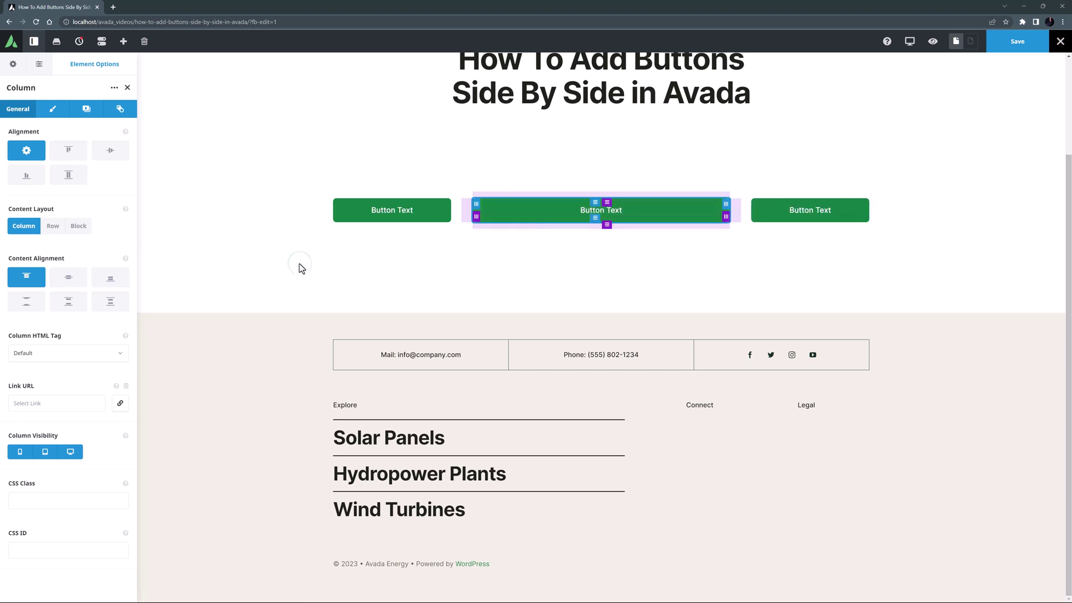
scroll(300, 263, "up", 2)
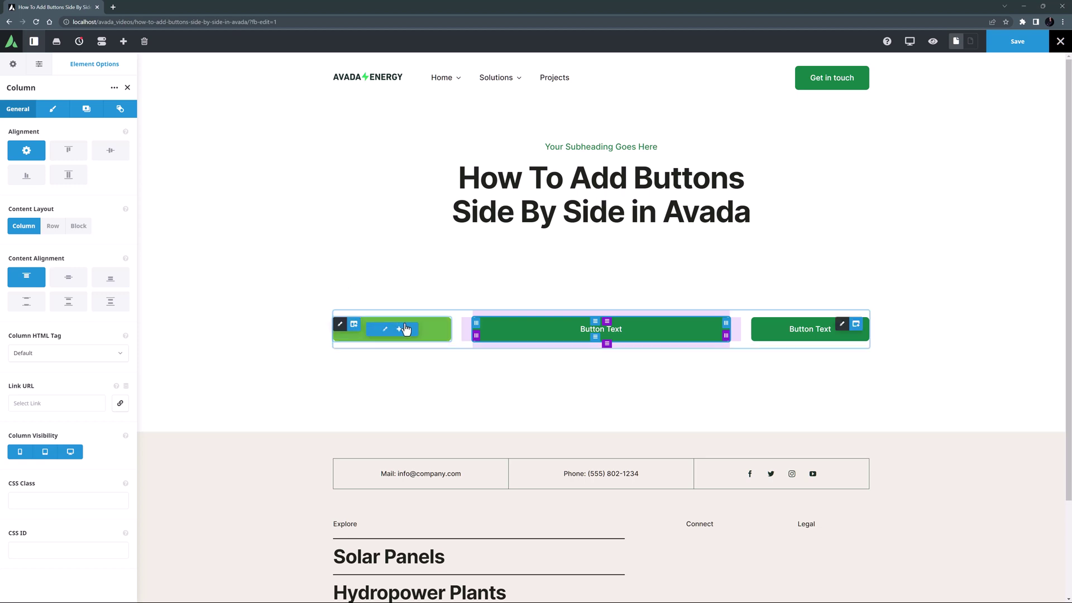
Try 0px container column spacing, clear it back to default, and drag the first column slightly narrower.
left_click(843, 325)
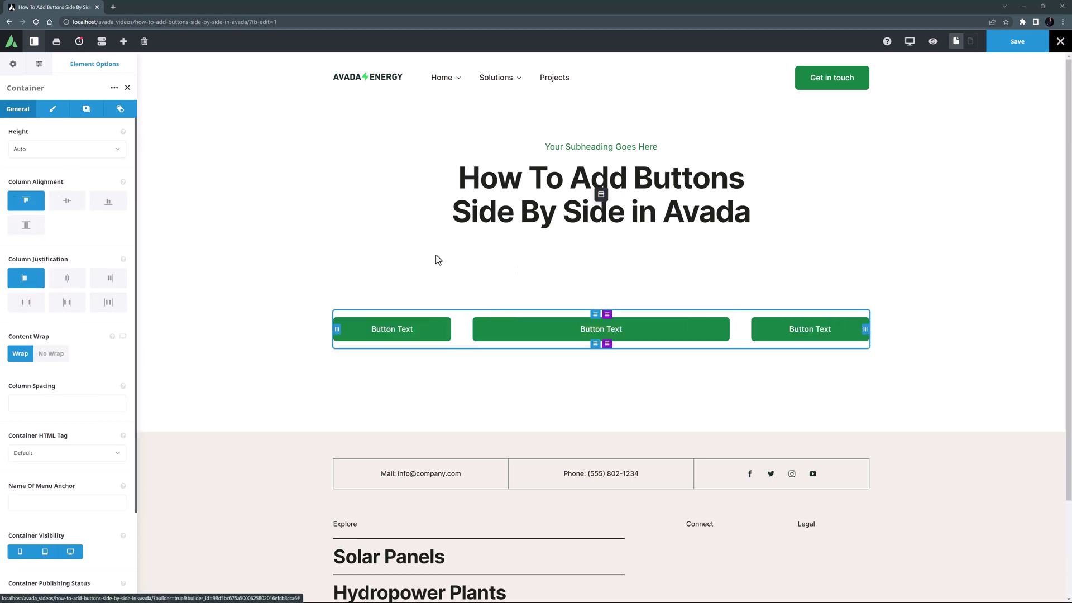
left_click(31, 402)
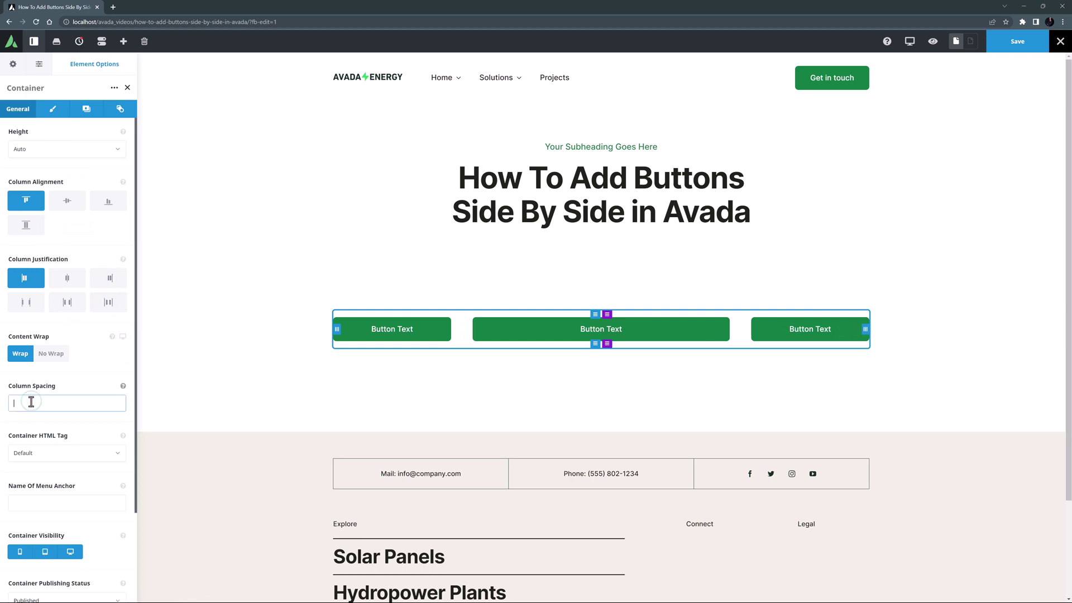
type("0px")
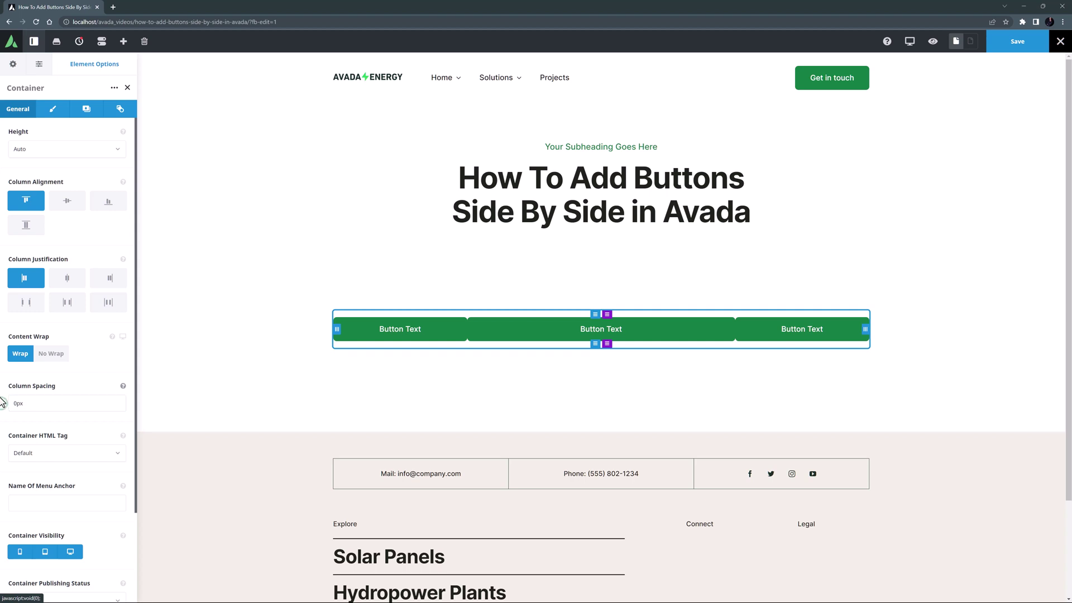
left_click_drag(31, 402, 2, 403)
key("BackSpace")
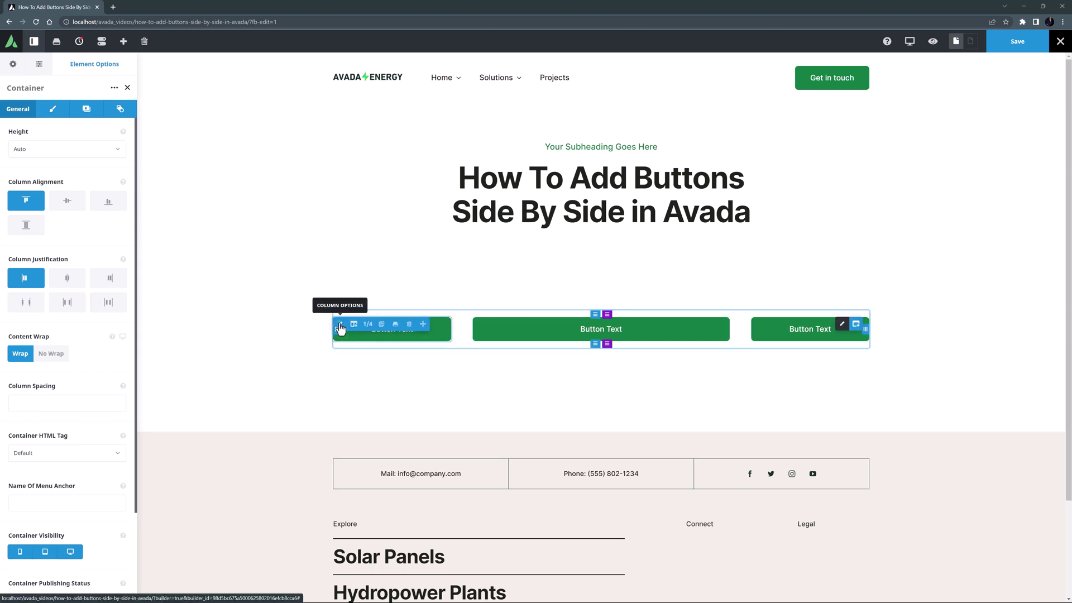
left_click(340, 324)
left_click_drag(450, 339, 445, 339)
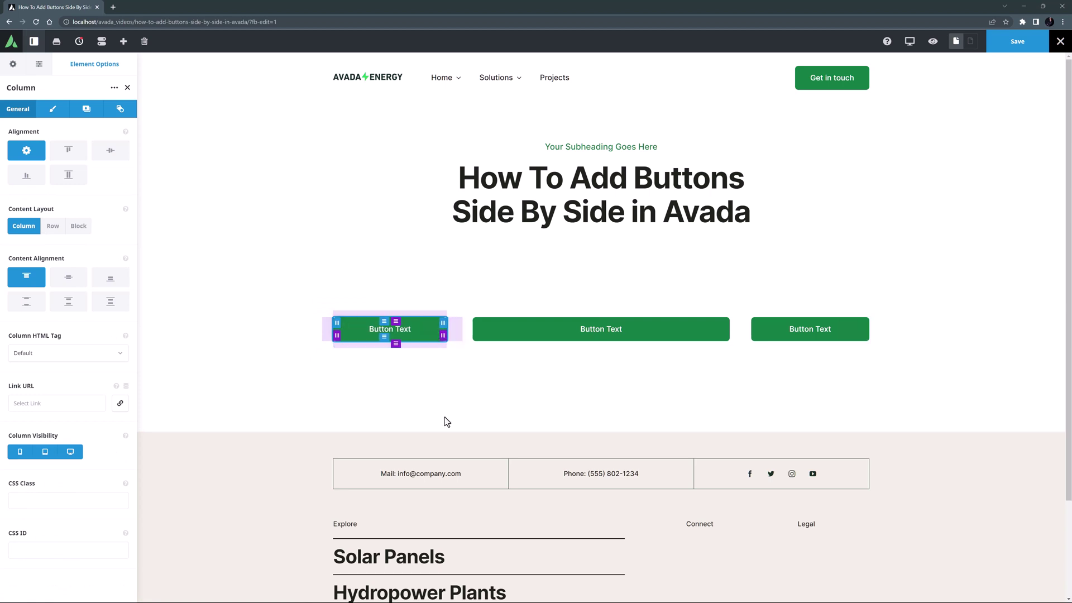
Close the Column options panel to return to the Navigator's element tree.
left_click(128, 89)
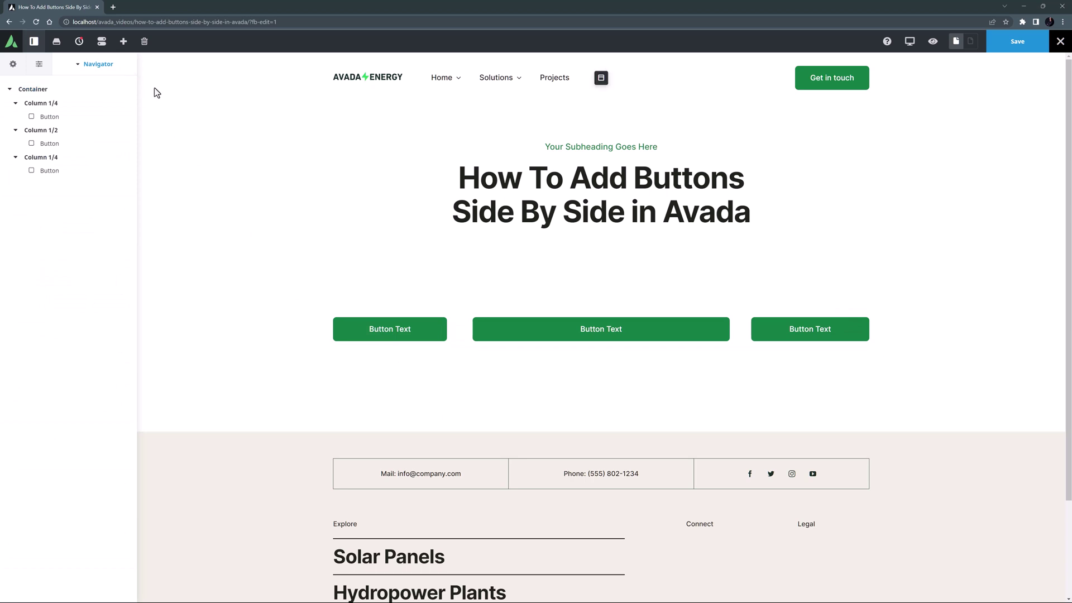